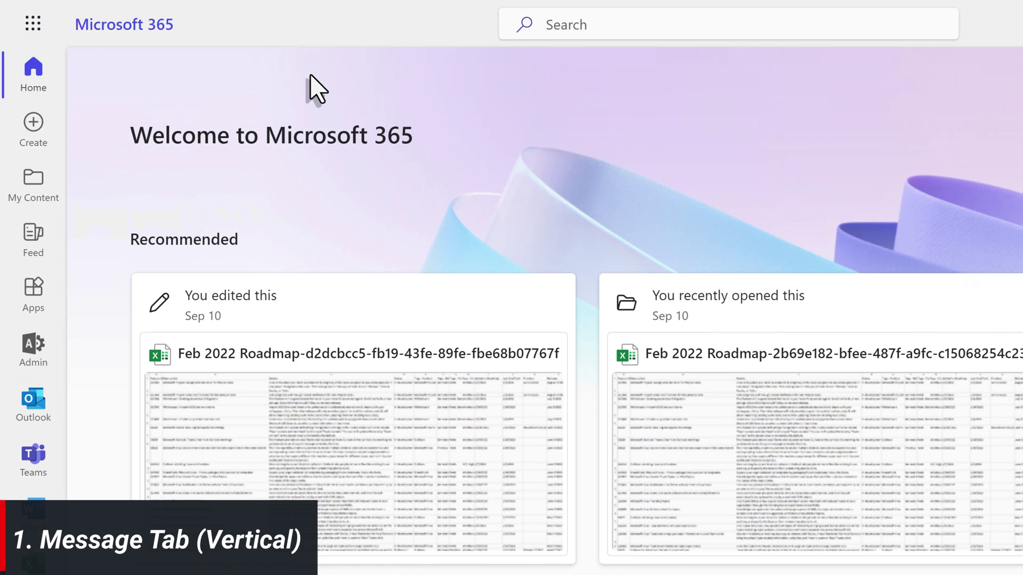
- Search Microsoft 365 for 'Power Automate' and open the full results page
{"action": "left_click", "coordinate": [593, 31]}
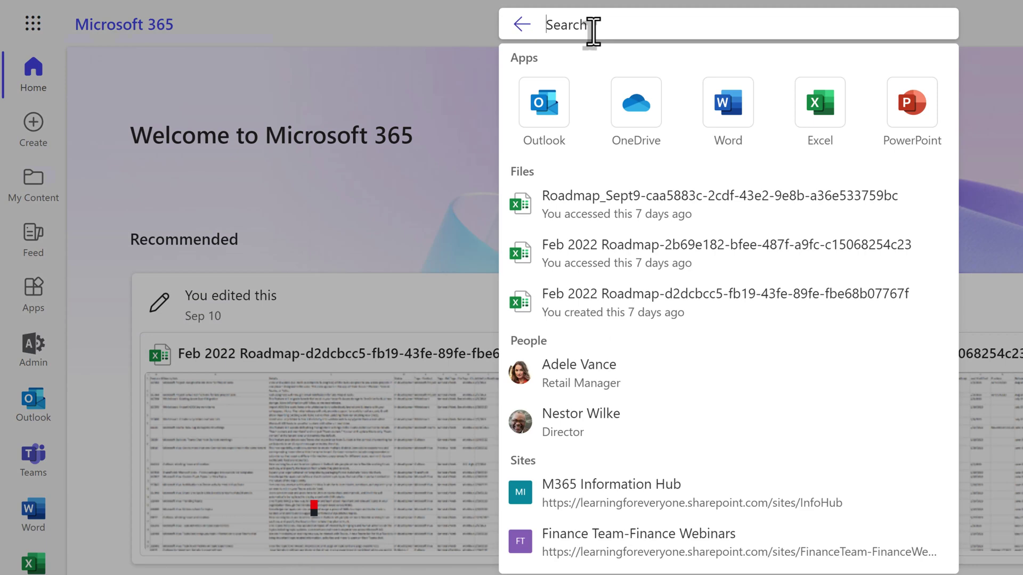
{"action": "type", "text": "Power Automate"}
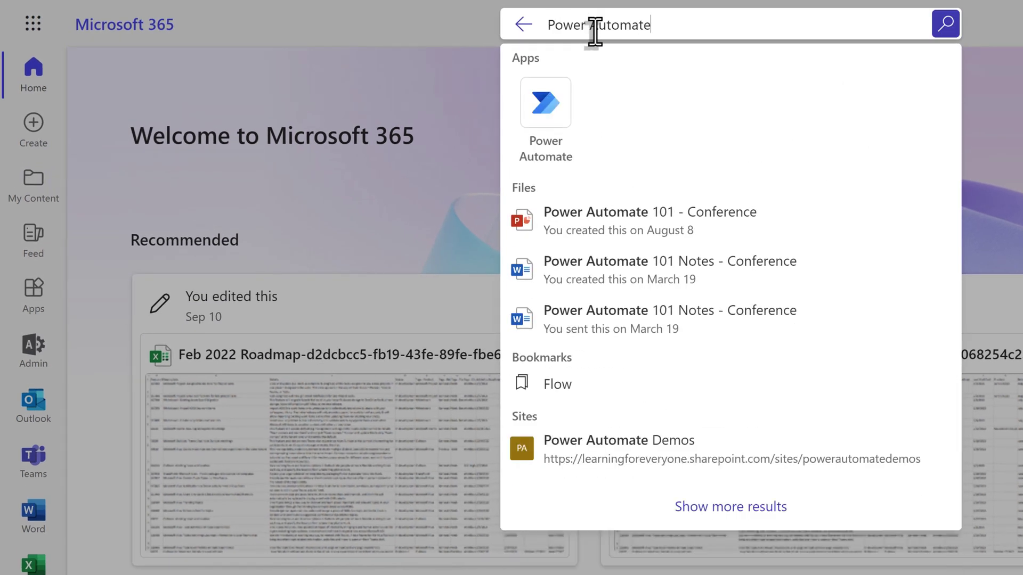
{"action": "key", "text": "Return"}
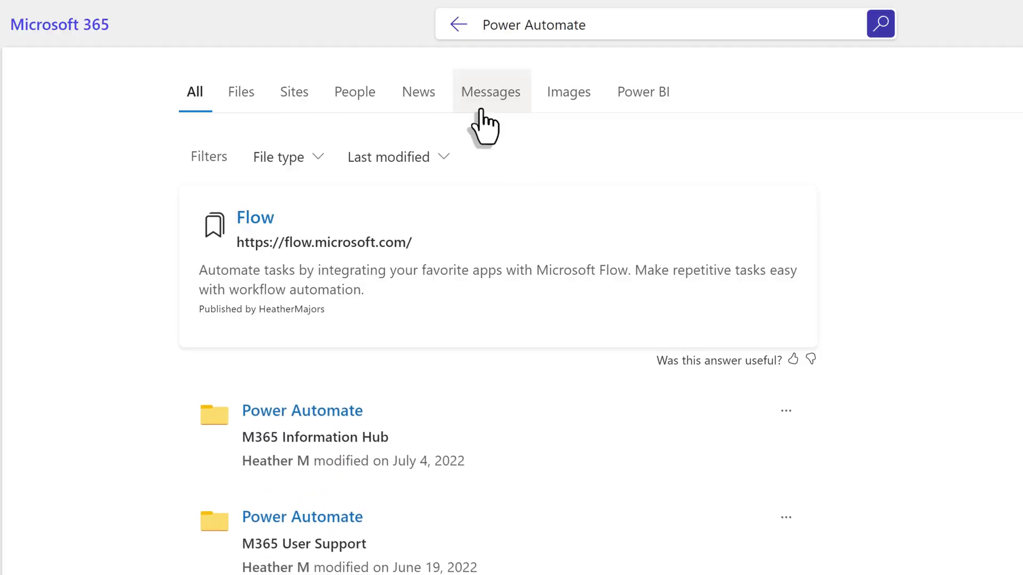
- Show only Messages results for Power Automate and scroll through the matching chats and emails
{"action": "left_click", "coordinate": [487, 106]}
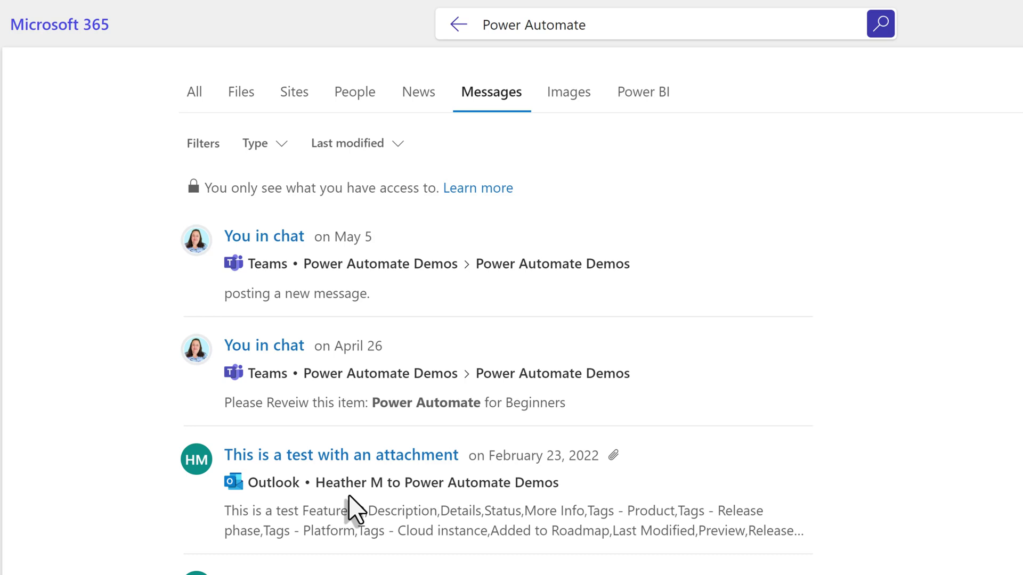
{"action": "scroll", "coordinate": [350, 495], "scroll_direction": "down", "scroll_amount": 6}
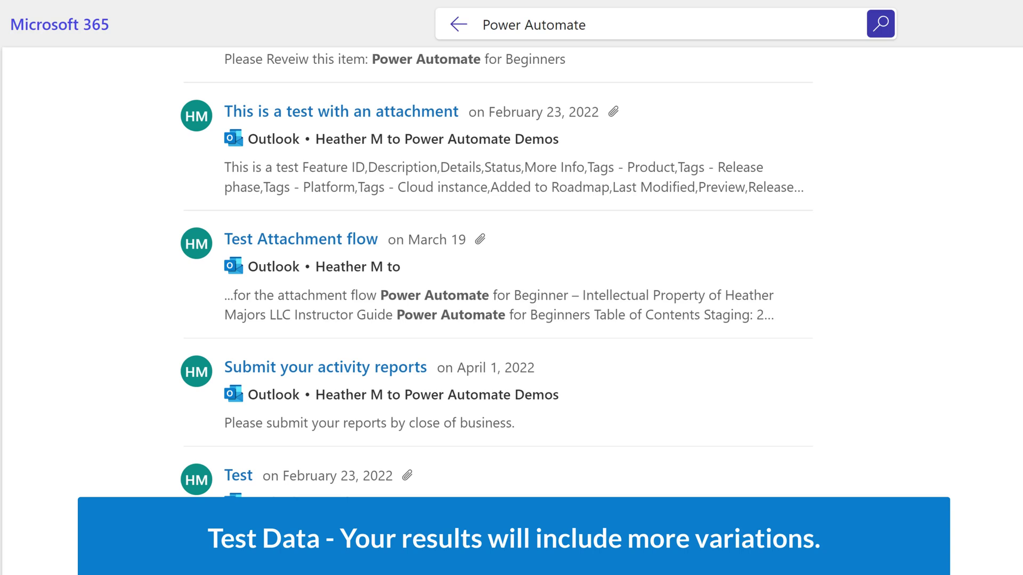
{"action": "scroll", "coordinate": [496, 274], "scroll_direction": "up", "scroll_amount": 2}
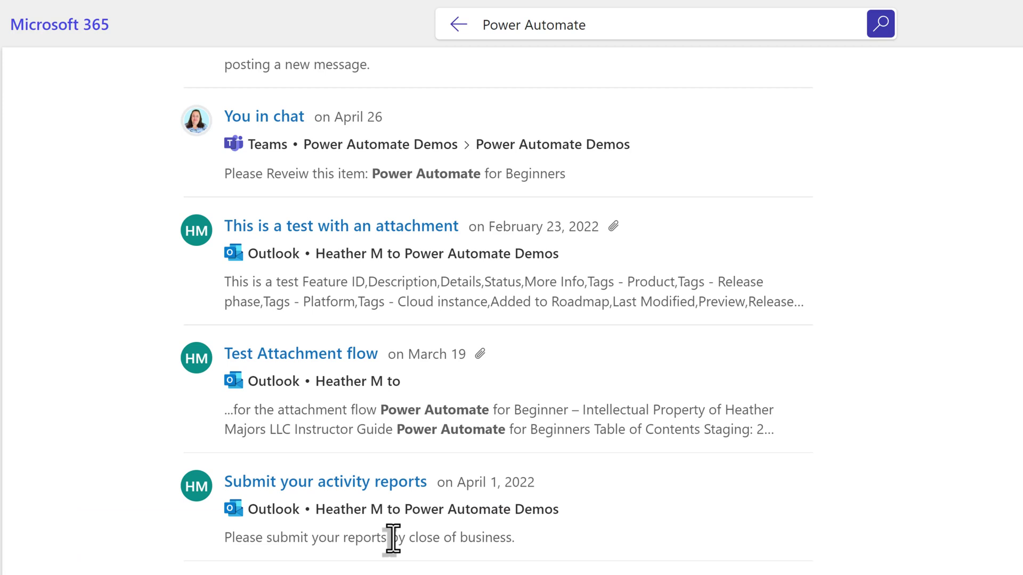
{"action": "scroll", "coordinate": [393, 538], "scroll_direction": "up", "scroll_amount": 4}
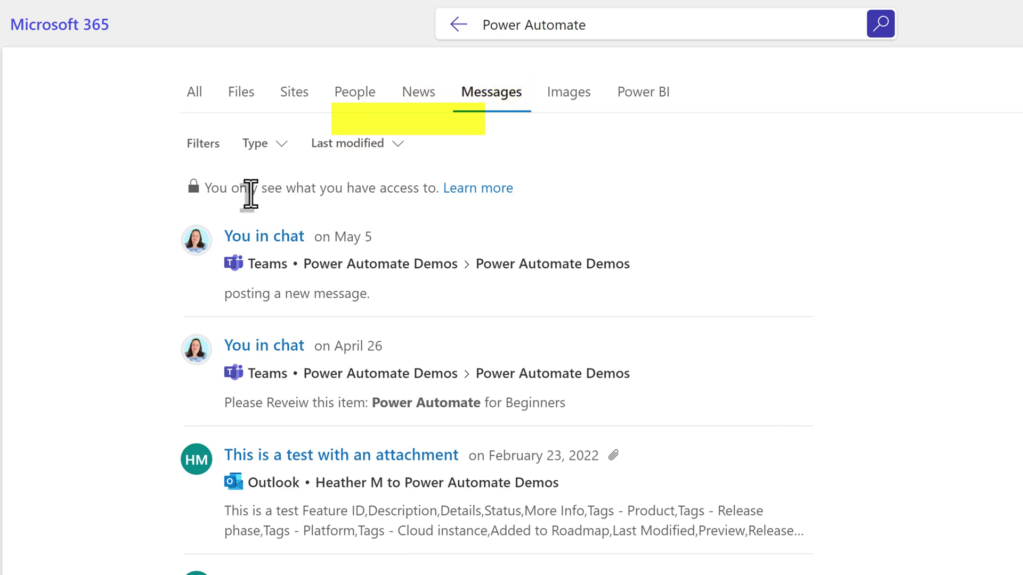
- Filter the message results by type to Outlook only, then show the Last modified date ranges
{"action": "left_click", "coordinate": [282, 148]}
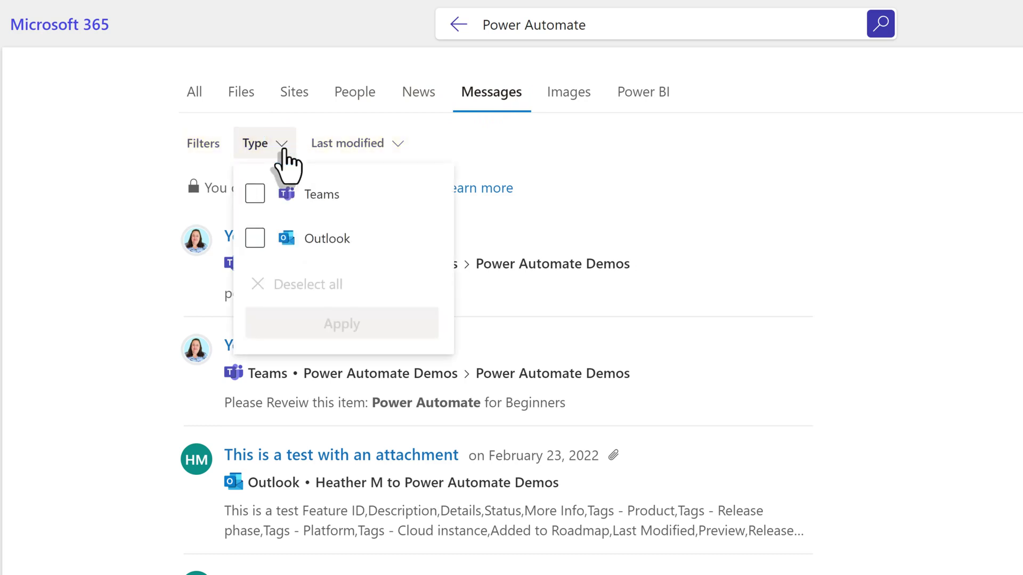
{"action": "left_click", "coordinate": [255, 195]}
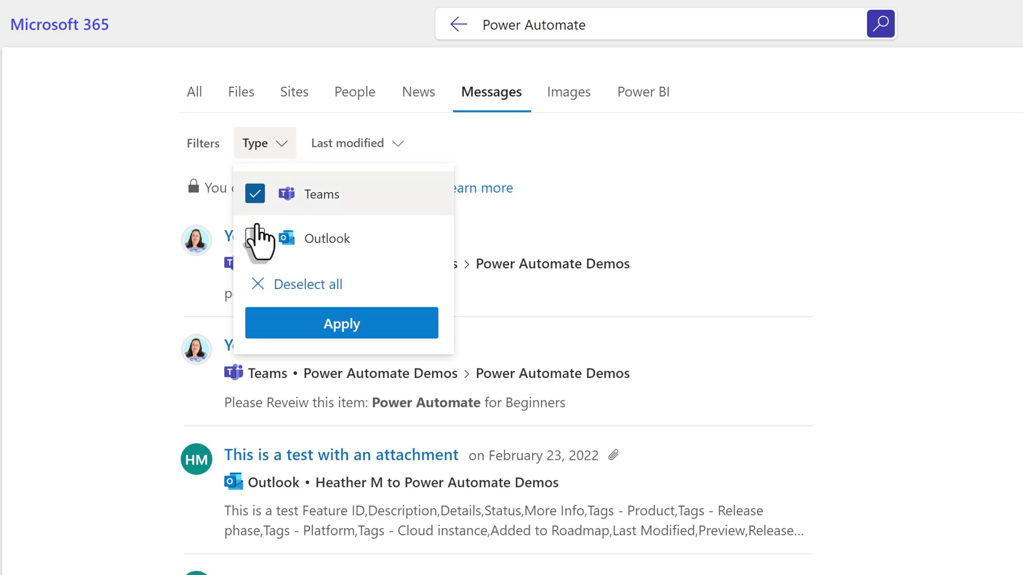
{"action": "left_click", "coordinate": [290, 324]}
{"action": "left_click", "coordinate": [287, 147]}
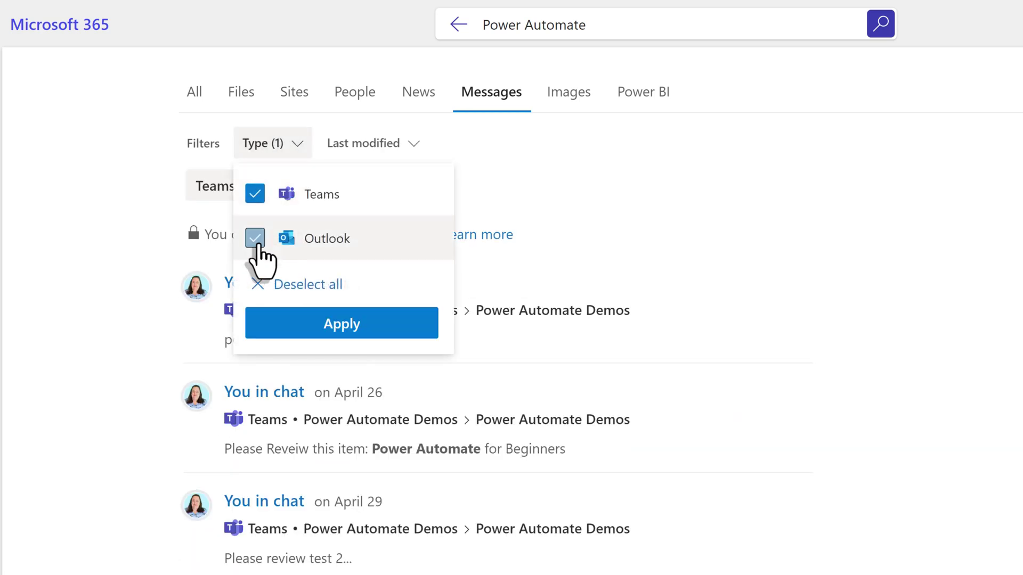
{"action": "left_click", "coordinate": [254, 236]}
{"action": "left_click", "coordinate": [298, 320]}
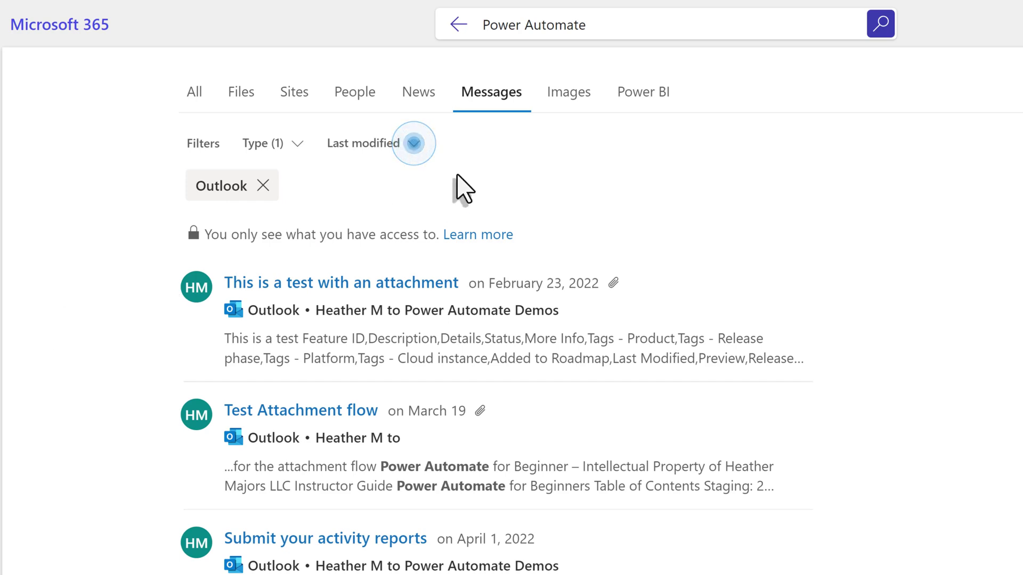
{"action": "left_click", "coordinate": [417, 124]}
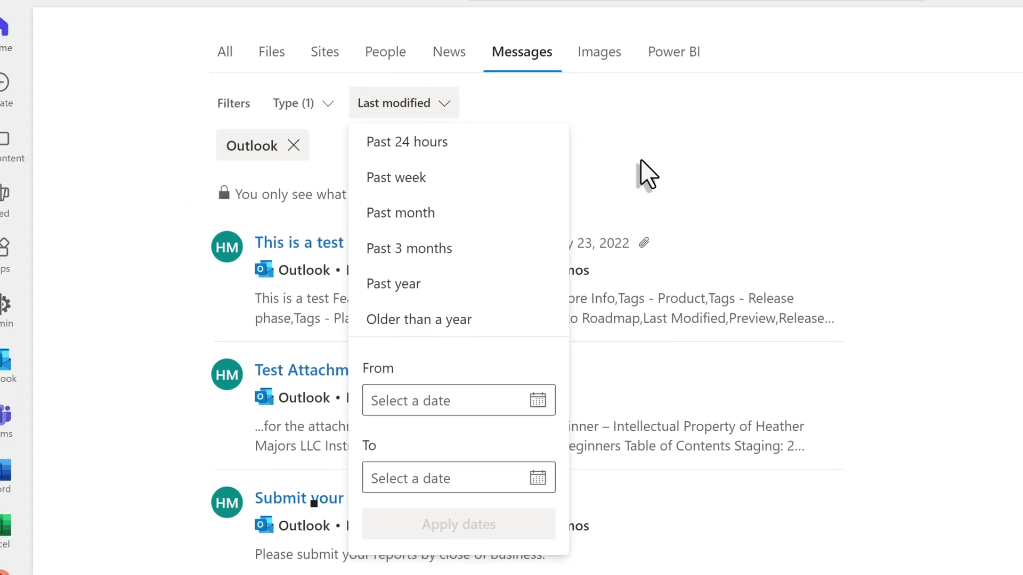
- Close the date-range choices and switch to the Outlook mail inbox
{"action": "left_click", "coordinate": [539, 120]}
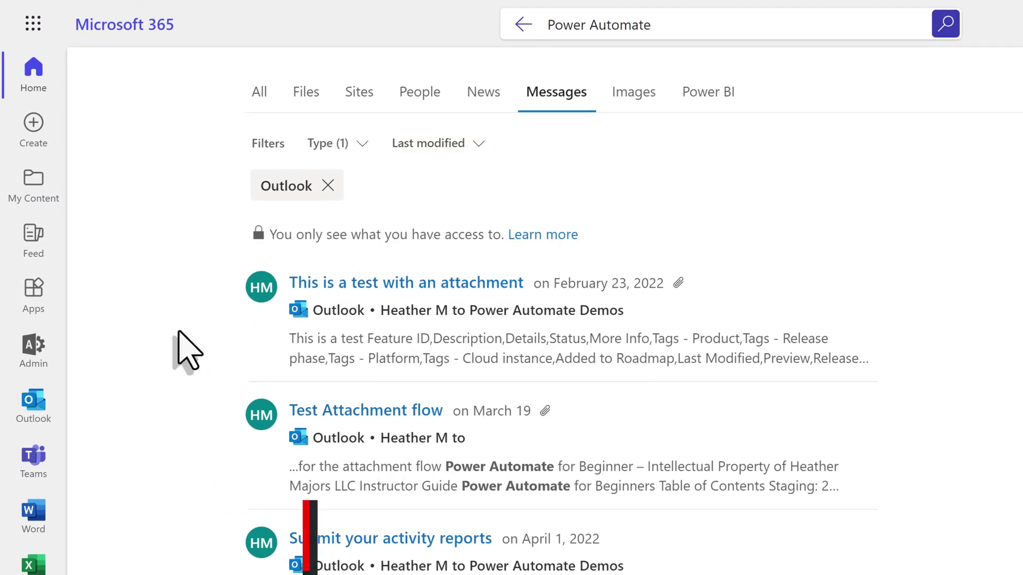
{"action": "left_click", "coordinate": [45, 403]}
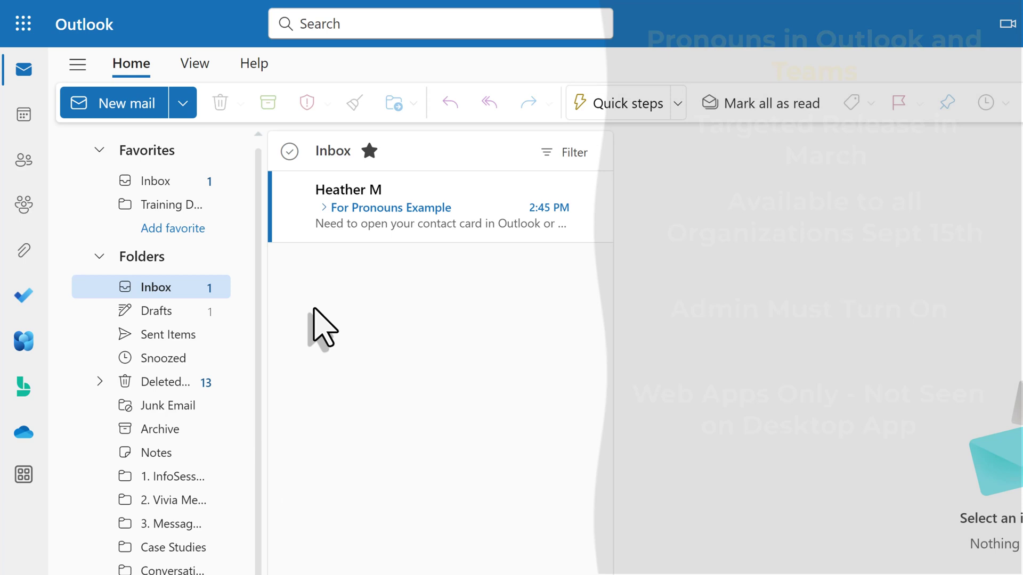
- Open the 'For Pronouns Example' email and choose She/Her pronouns from the contact card
{"action": "left_click", "coordinate": [319, 228]}
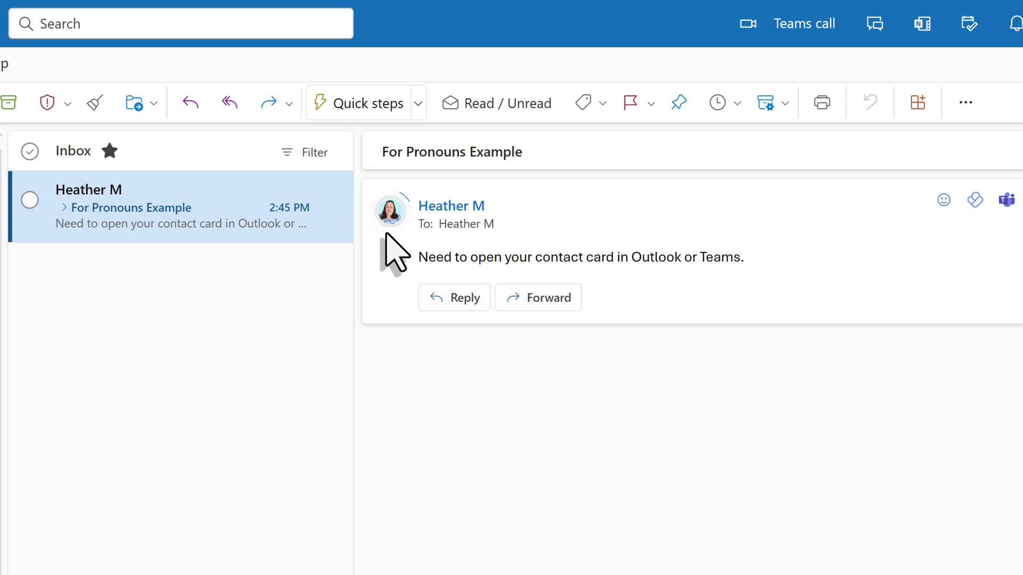
{"action": "left_click", "coordinate": [391, 216]}
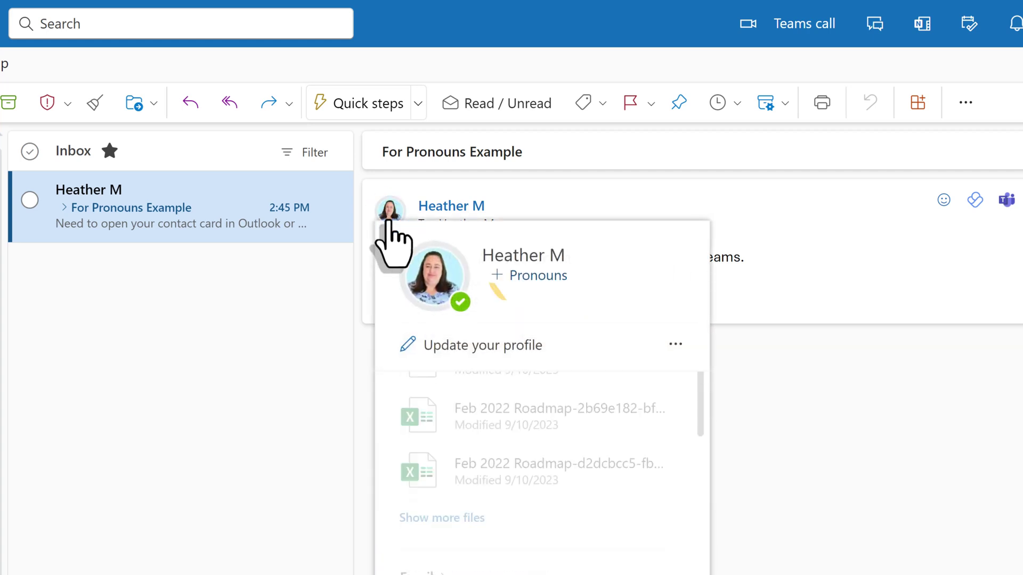
{"action": "left_click", "coordinate": [524, 276]}
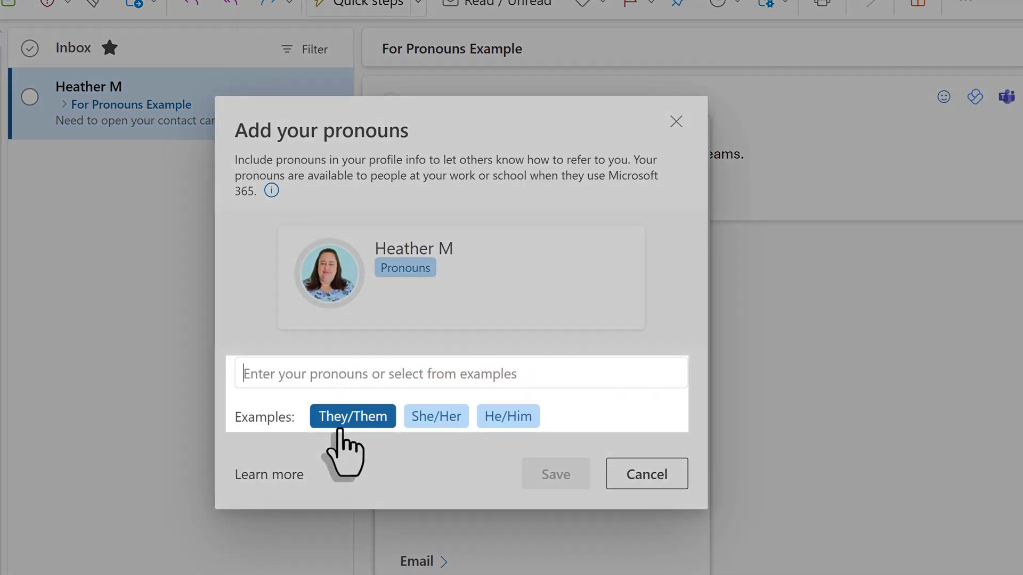
{"action": "left_click", "coordinate": [438, 421]}
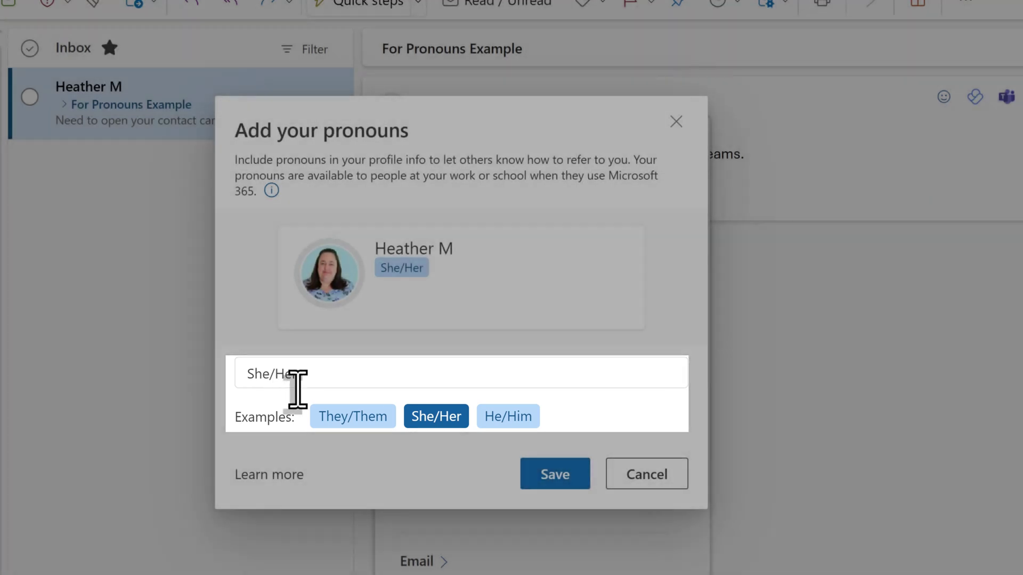
- Save the She/Her pronouns, dismiss the confirmation, and reopen the sender's contact card
{"action": "left_click", "coordinate": [552, 476]}
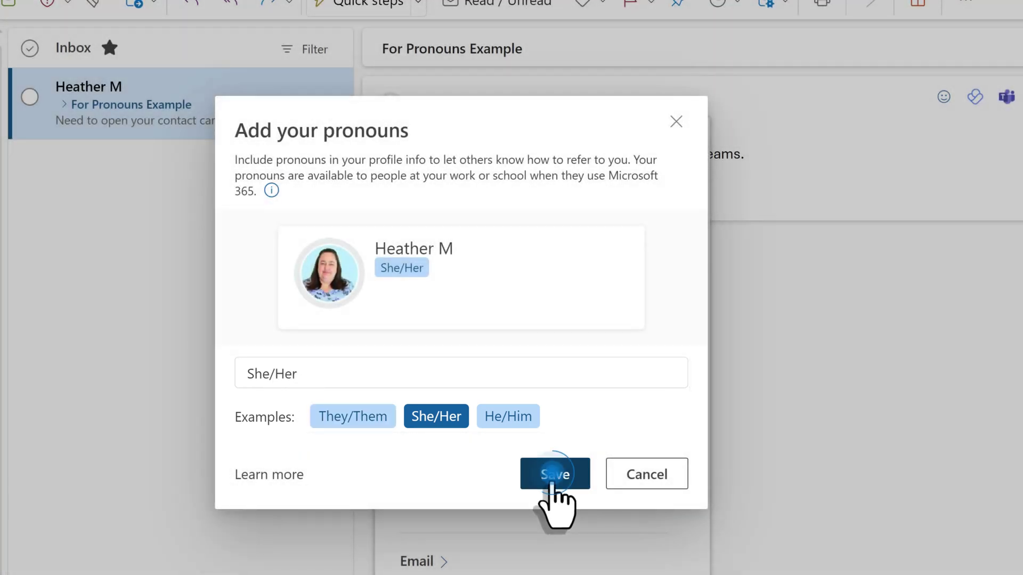
{"action": "left_click", "coordinate": [653, 421]}
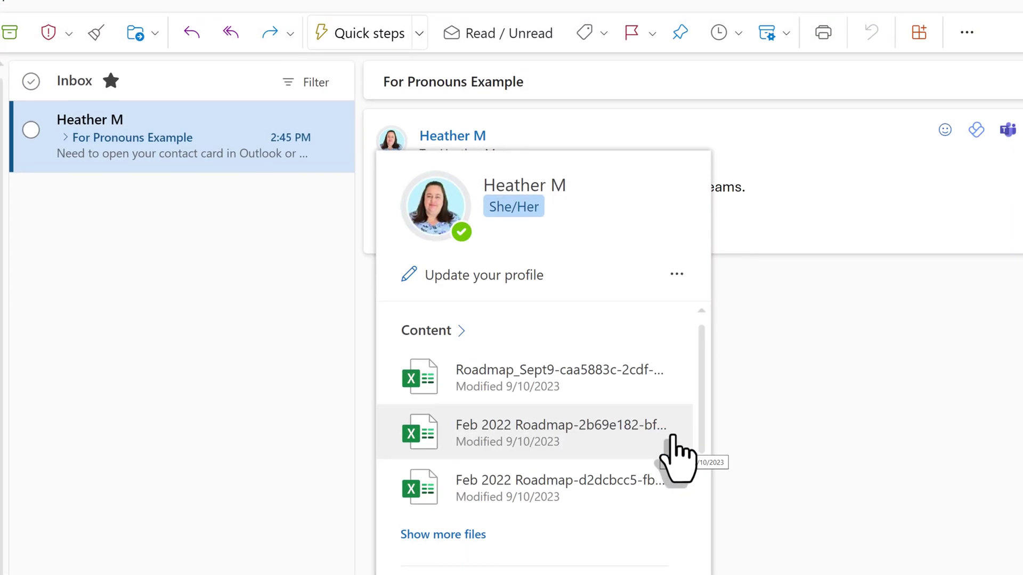
{"action": "left_click", "coordinate": [779, 319]}
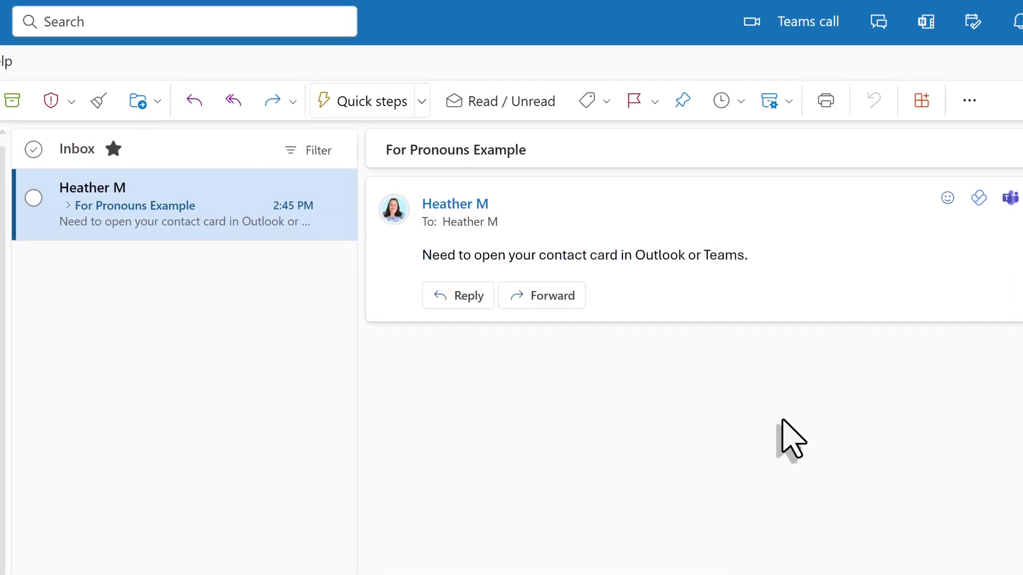
{"action": "left_click", "coordinate": [394, 213]}
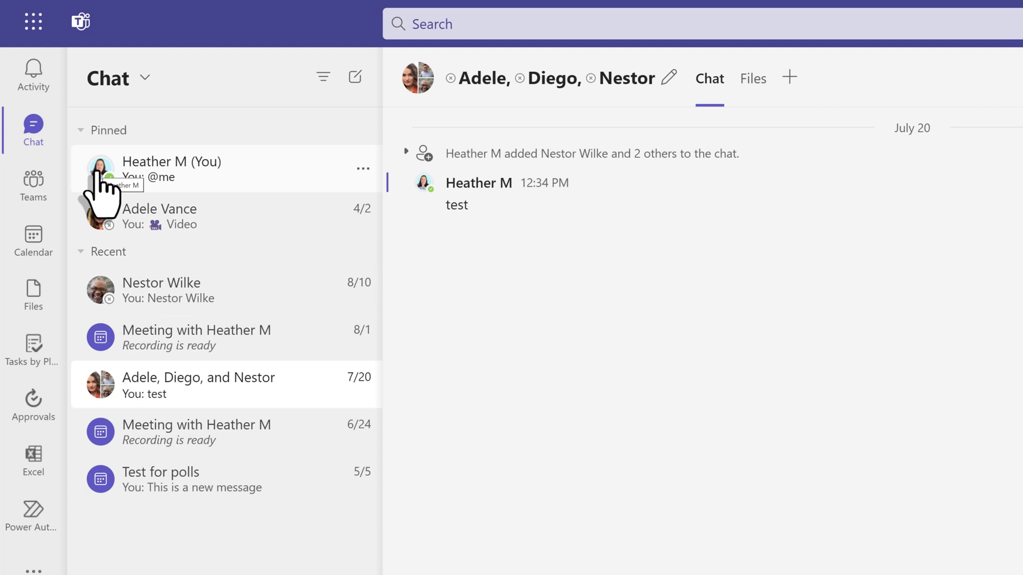
- Open your own contact card from the pinned Teams chat to show the She/Her pronouns
{"action": "left_click", "coordinate": [100, 179]}
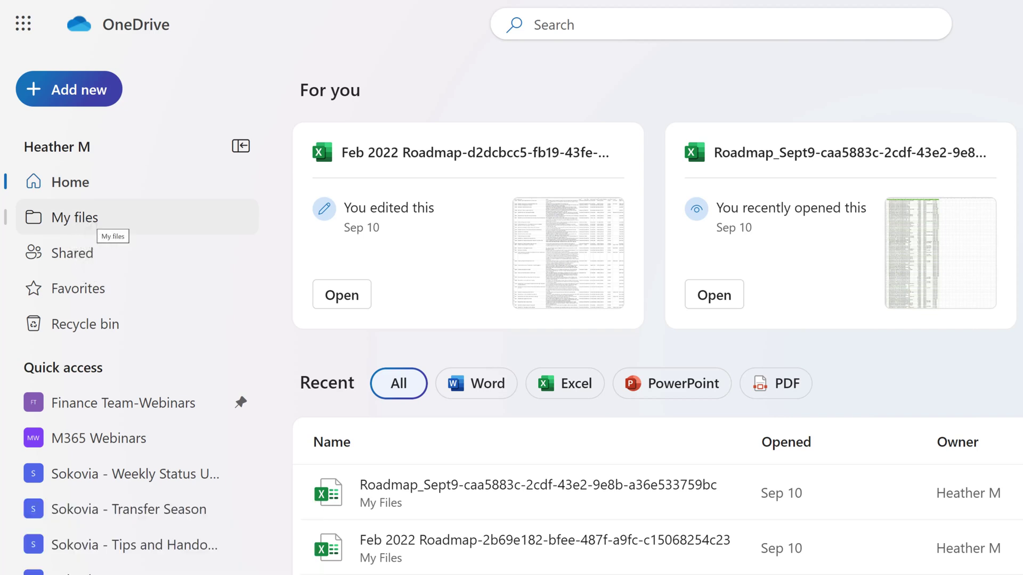
- In My files, change the Attachments folder colour to light blue
{"action": "left_click", "coordinate": [92, 218]}
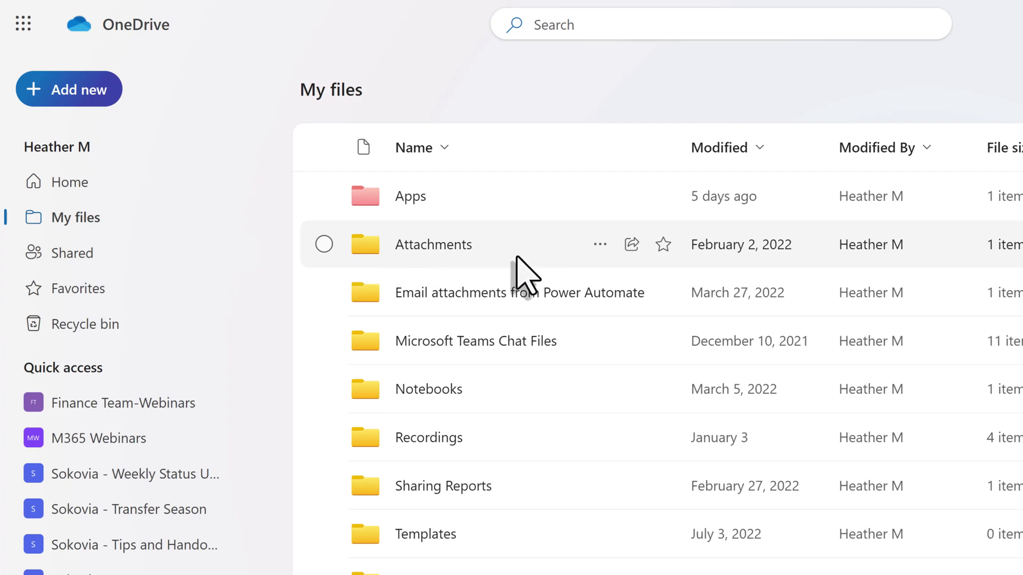
{"action": "left_click", "coordinate": [600, 246]}
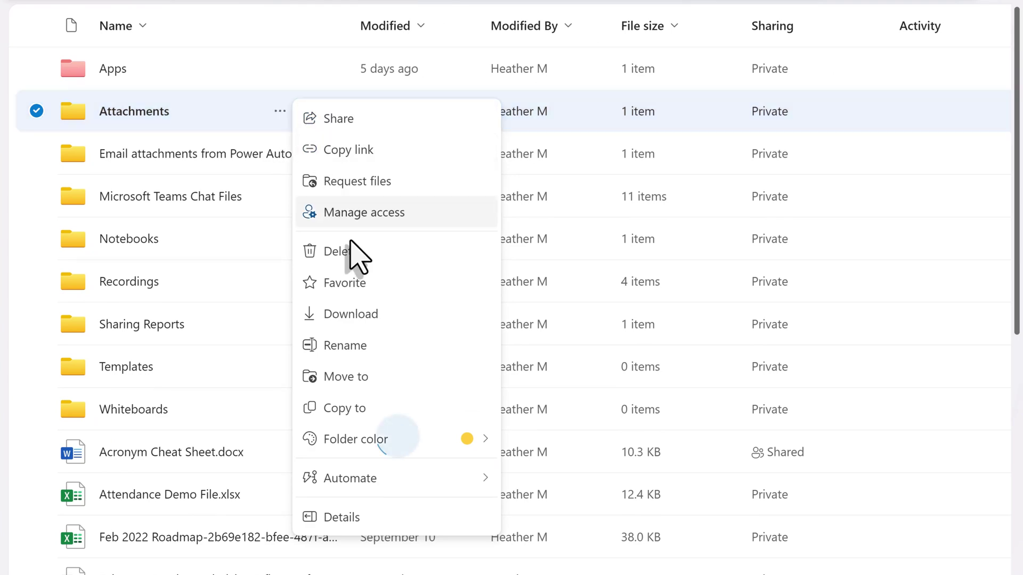
{"action": "left_click", "coordinate": [397, 440]}
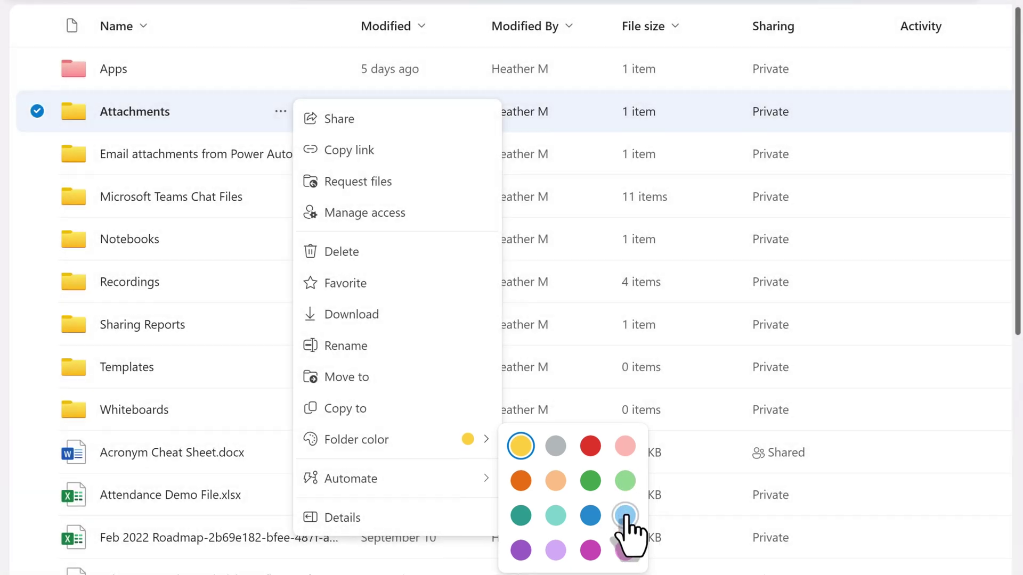
{"action": "left_click", "coordinate": [626, 515]}
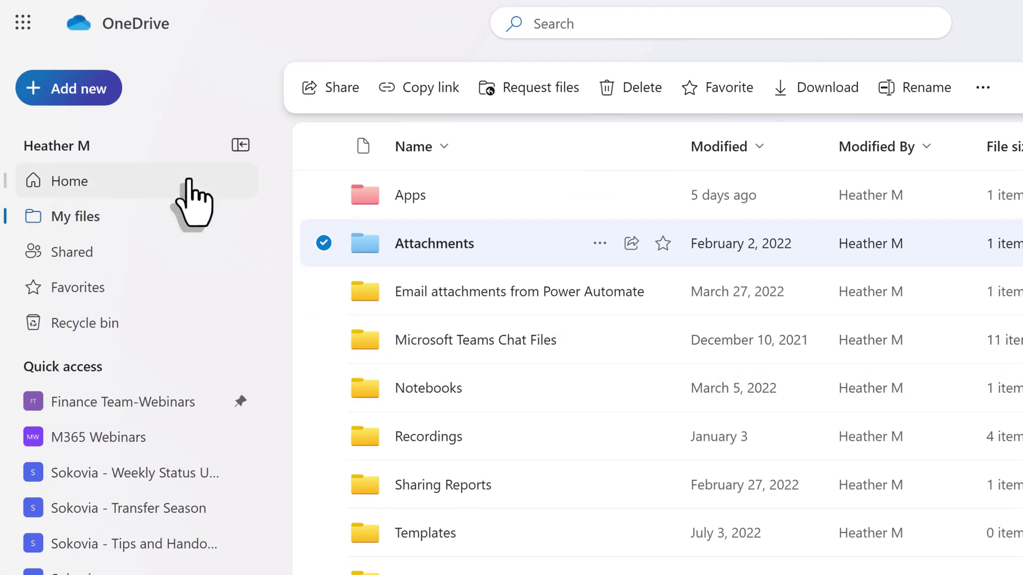
- Create a new red folder named 'Stream On SharePoint' in My files
{"action": "left_click", "coordinate": [106, 97]}
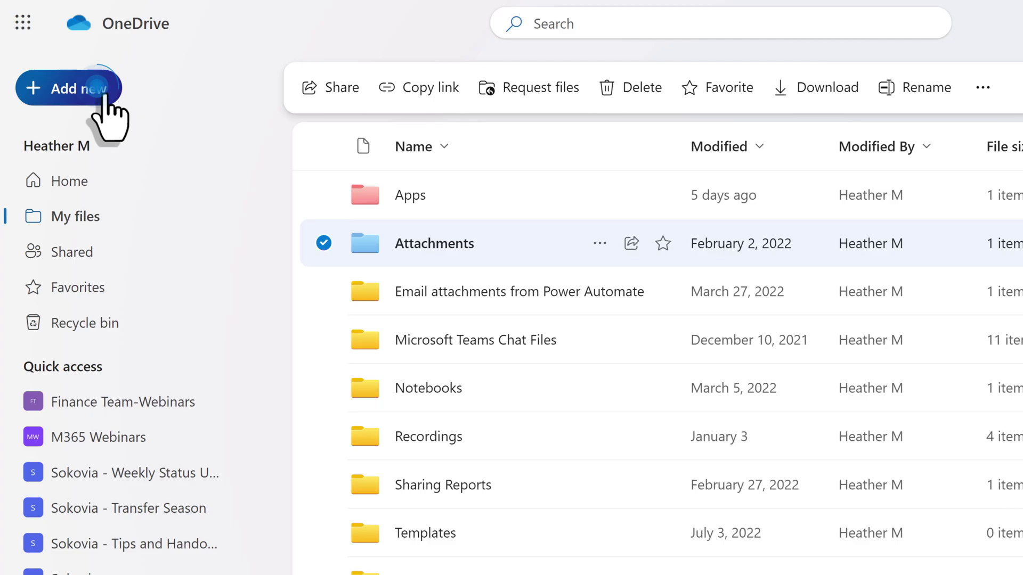
{"action": "left_click", "coordinate": [75, 134]}
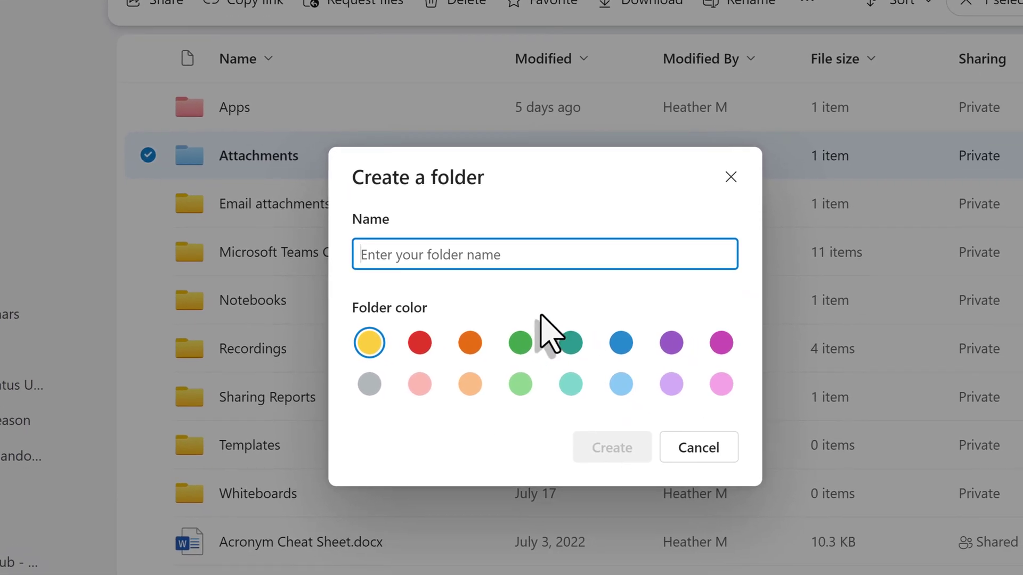
{"action": "left_click", "coordinate": [595, 431]}
{"action": "left_click", "coordinate": [566, 346]}
{"action": "type", "text": "Stream On SharePoint"}
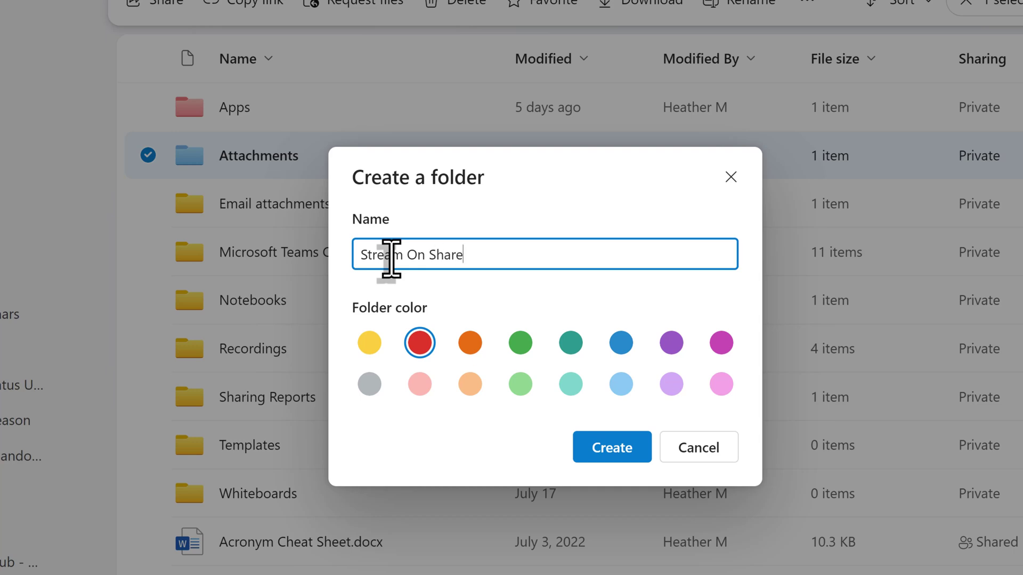
{"action": "left_click", "coordinate": [608, 448]}
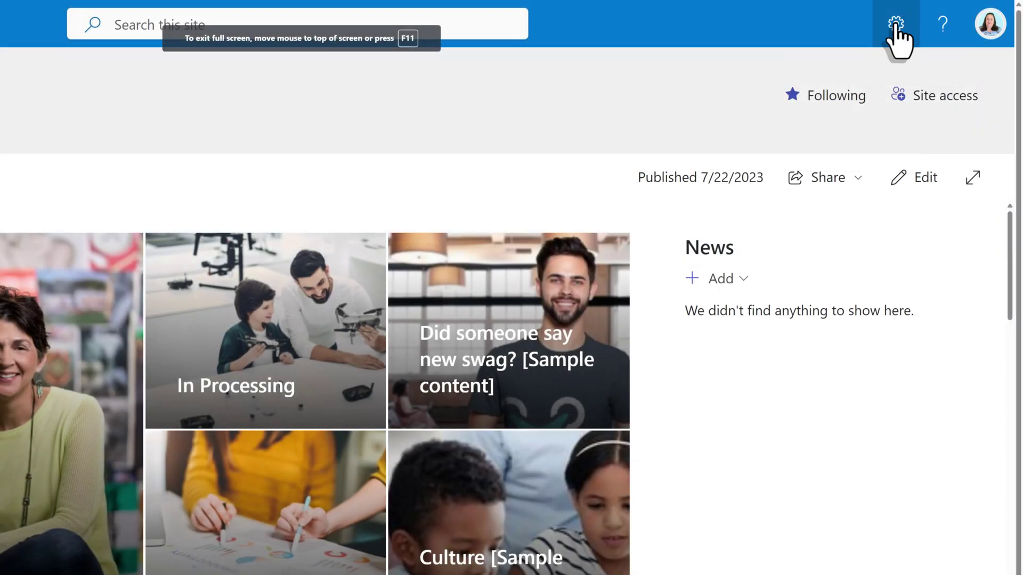
- Go to the Sokovia site's Documents library via Site contents
{"action": "left_click", "coordinate": [895, 24]}
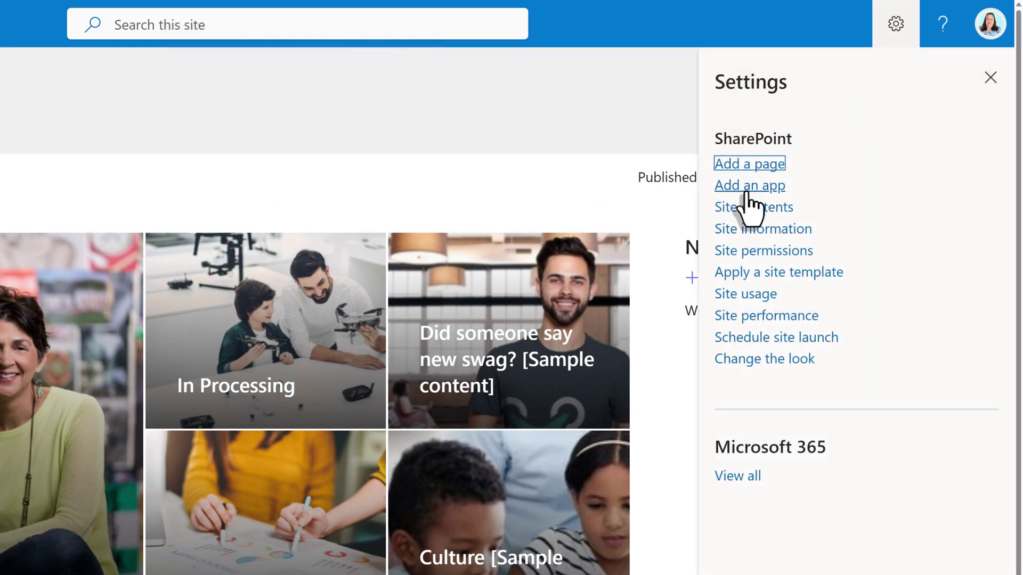
{"action": "left_click", "coordinate": [745, 208]}
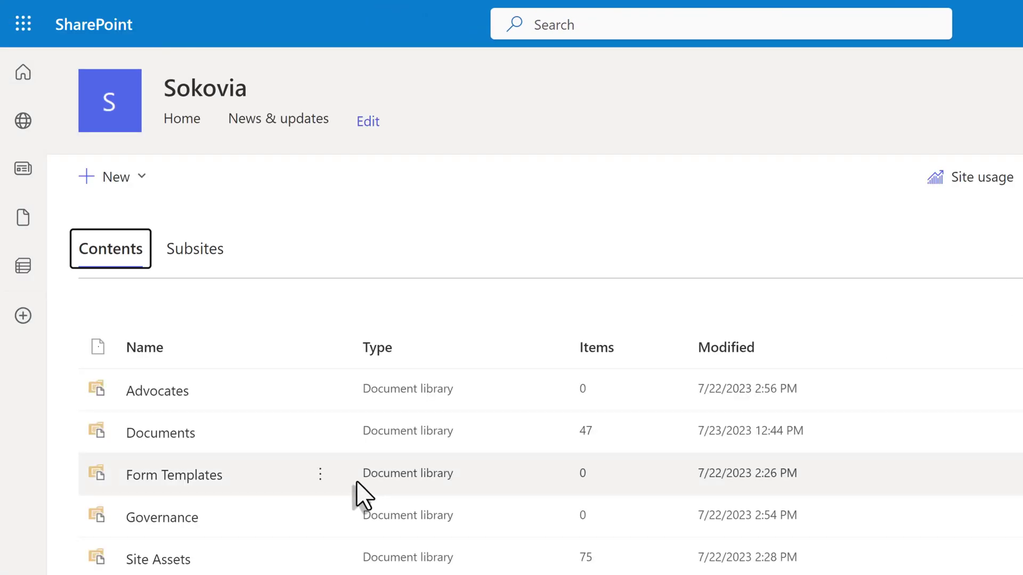
{"action": "left_click", "coordinate": [147, 443]}
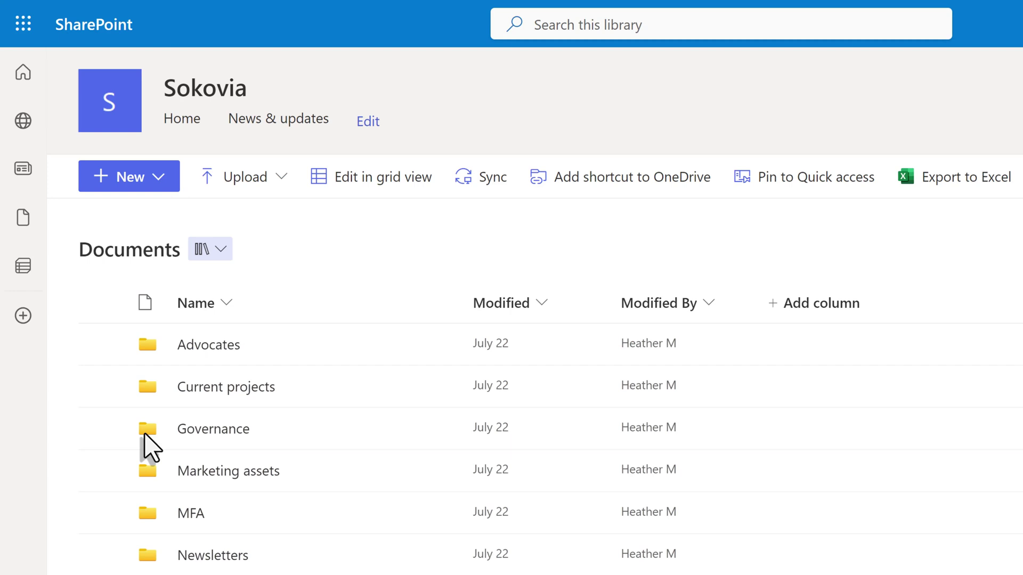
- Create a red folder named 'Stream on SharePoint' in Documents
{"action": "left_click", "coordinate": [134, 186]}
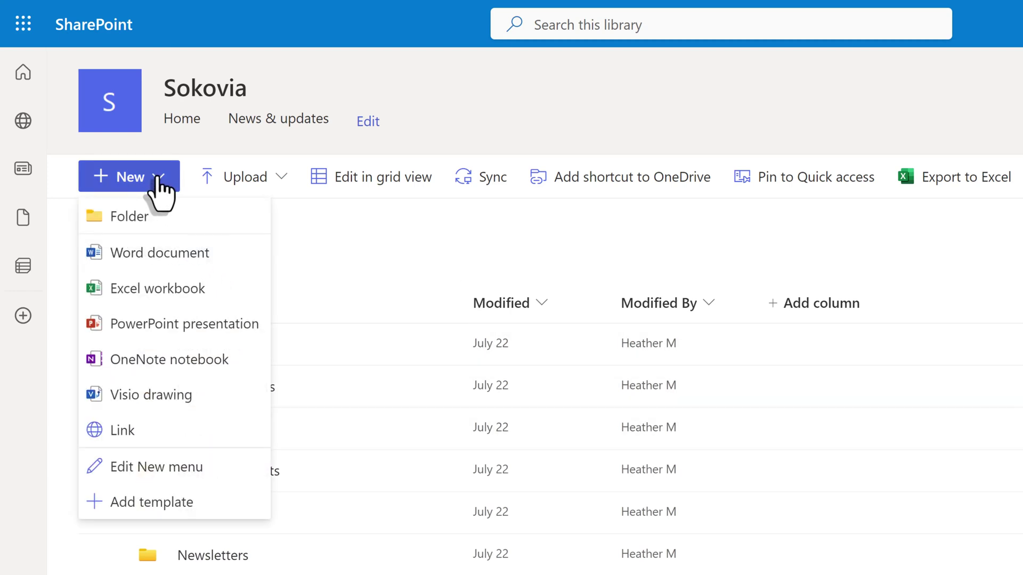
{"action": "left_click", "coordinate": [141, 217]}
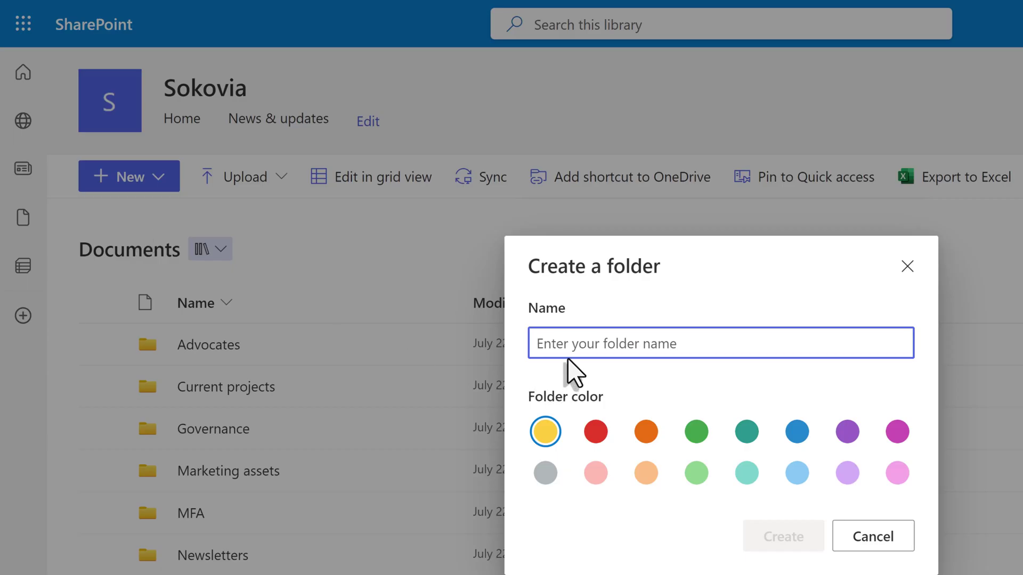
{"action": "type", "text": "Stream on SharePoint"}
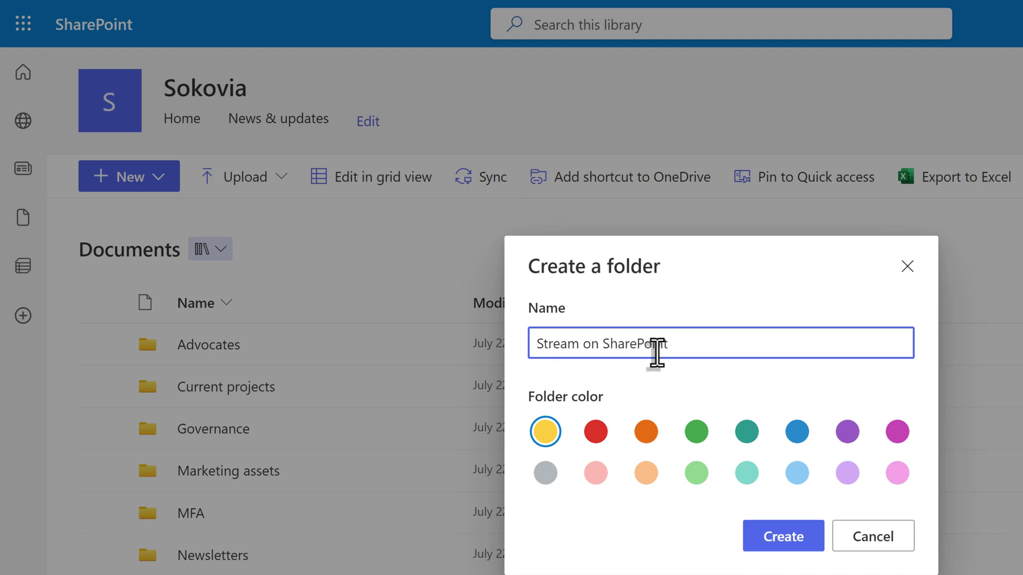
{"action": "left_click", "coordinate": [595, 433]}
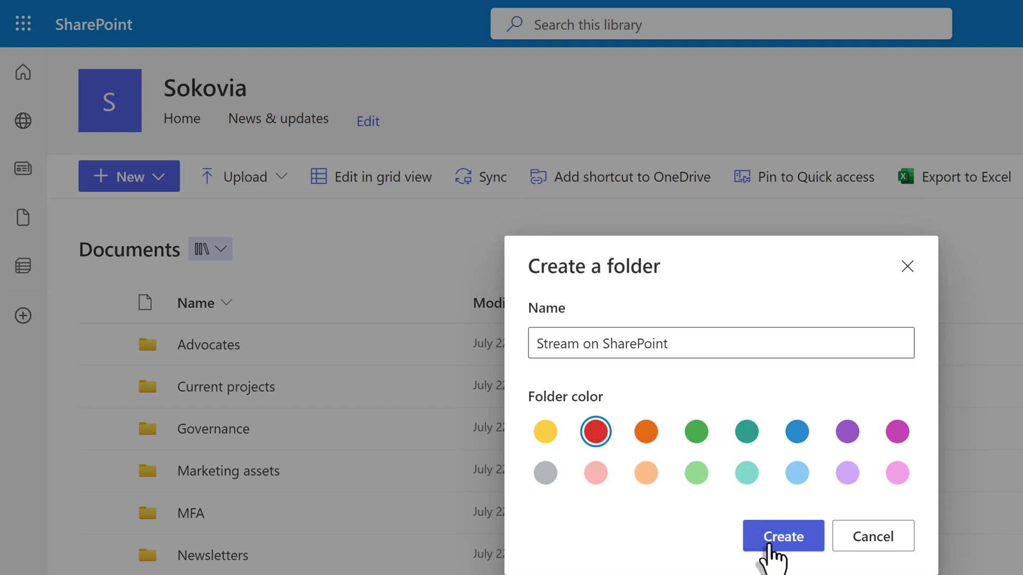
{"action": "left_click", "coordinate": [767, 546]}
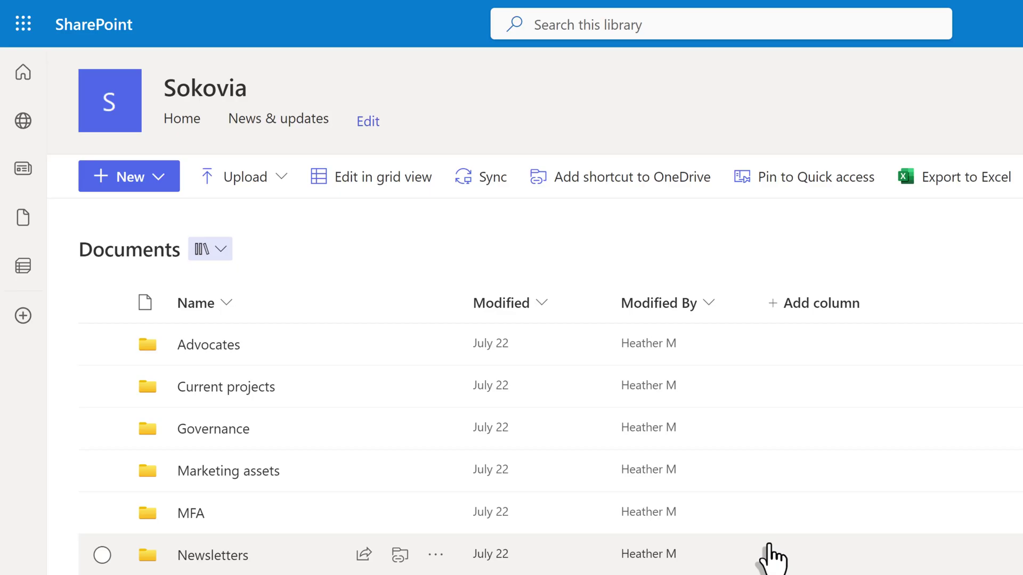